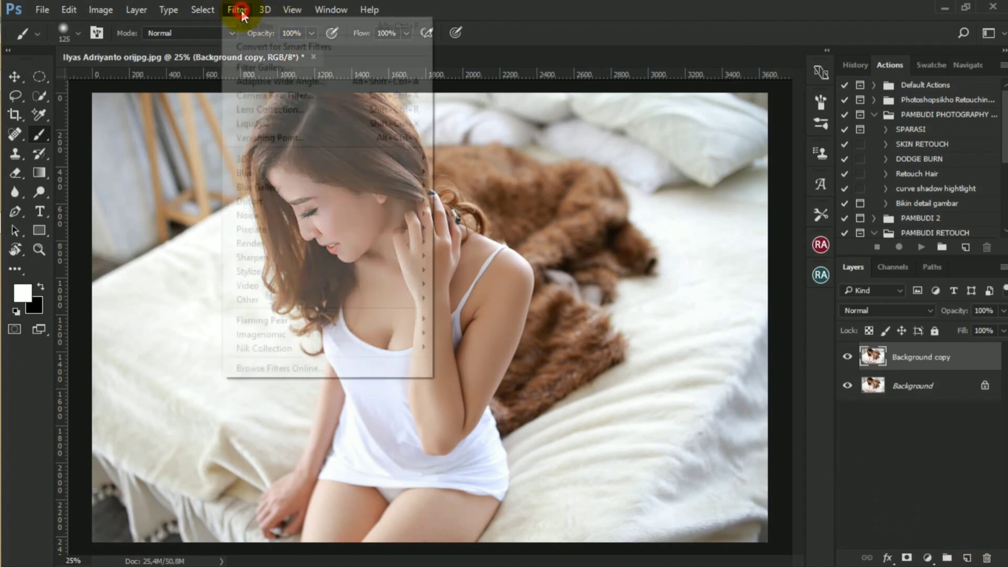
# - Open the Camera Raw Filter and set Highlights -70, Shadows +43, Whites -18, Blacks +8 and Contrast +18
pyautogui.click(257, 98)
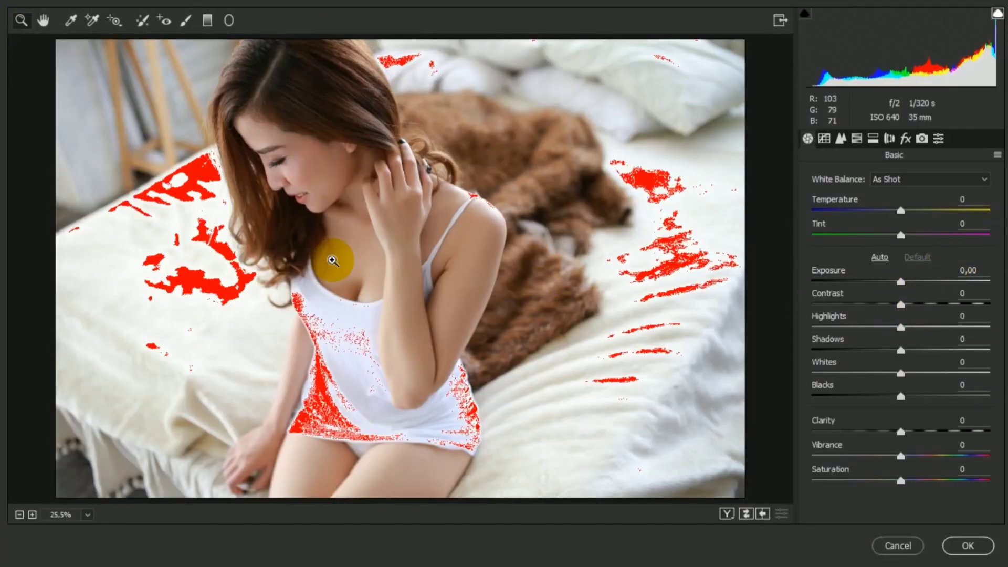
pyautogui.moveTo(901, 329); pyautogui.dragTo(838, 330)
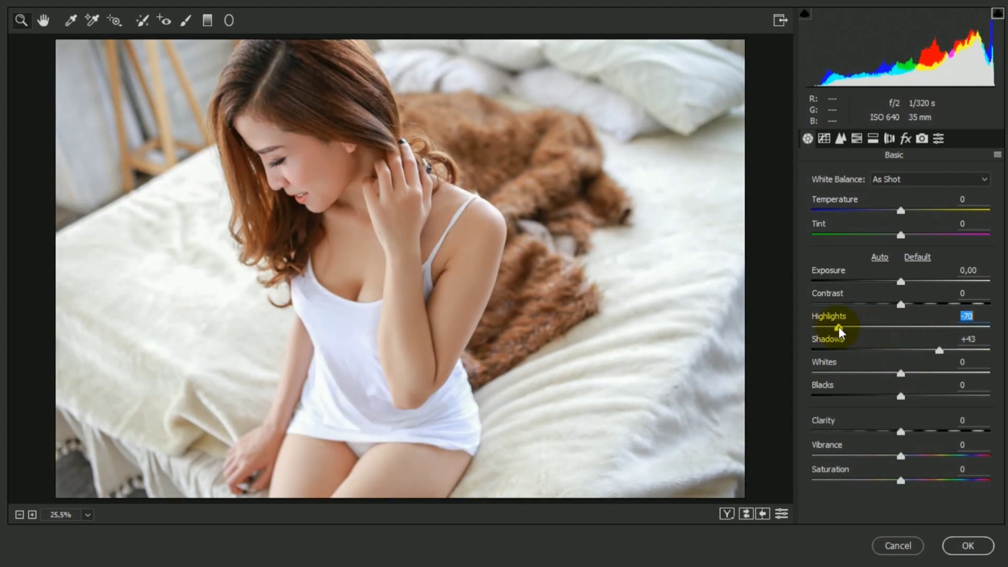
pyautogui.moveTo(901, 375)
pyautogui.mouseDown()
pyautogui.moveTo(884, 376)
pyautogui.moveTo(908, 394)
pyautogui.mouseUp()
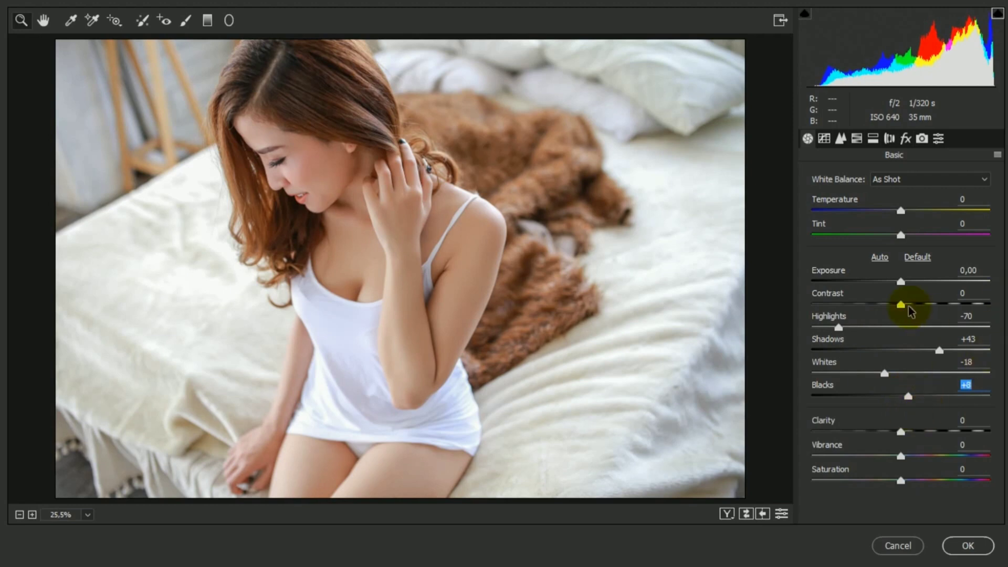
pyautogui.moveTo(900, 304); pyautogui.dragTo(917, 304)
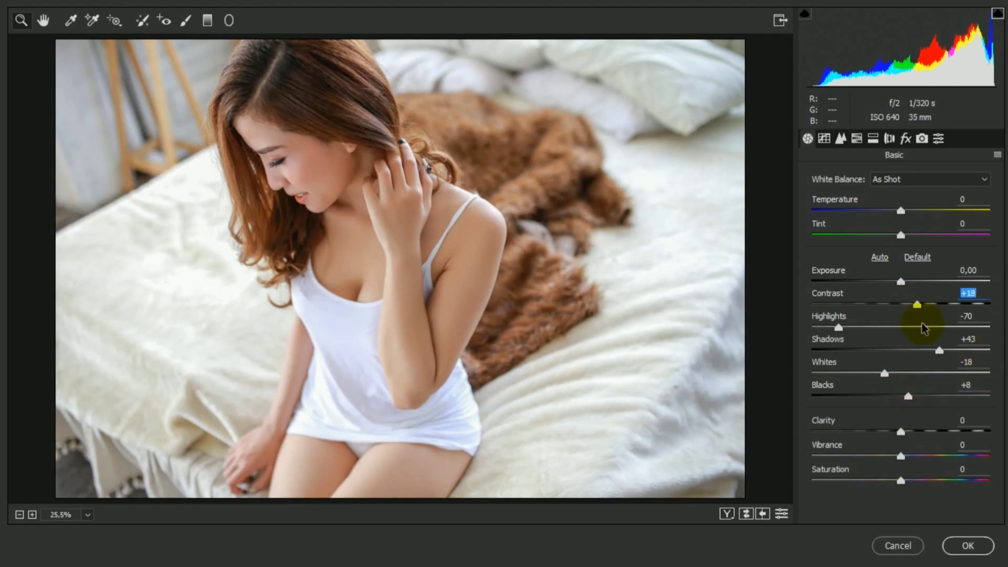
# - Set Camera Calibration to red hue -4, saturation -22; green hue -40, saturation +11; blue hue -50, saturation +58
pyautogui.click(923, 140)
pyautogui.moveTo(901, 418); pyautogui.dragTo(852, 418)
pyautogui.moveTo(901, 444); pyautogui.dragTo(951, 443)
pyautogui.moveTo(851, 417)
pyautogui.mouseDown()
pyautogui.moveTo(835, 417)
pyautogui.moveTo(856, 418)
pyautogui.mouseUp()
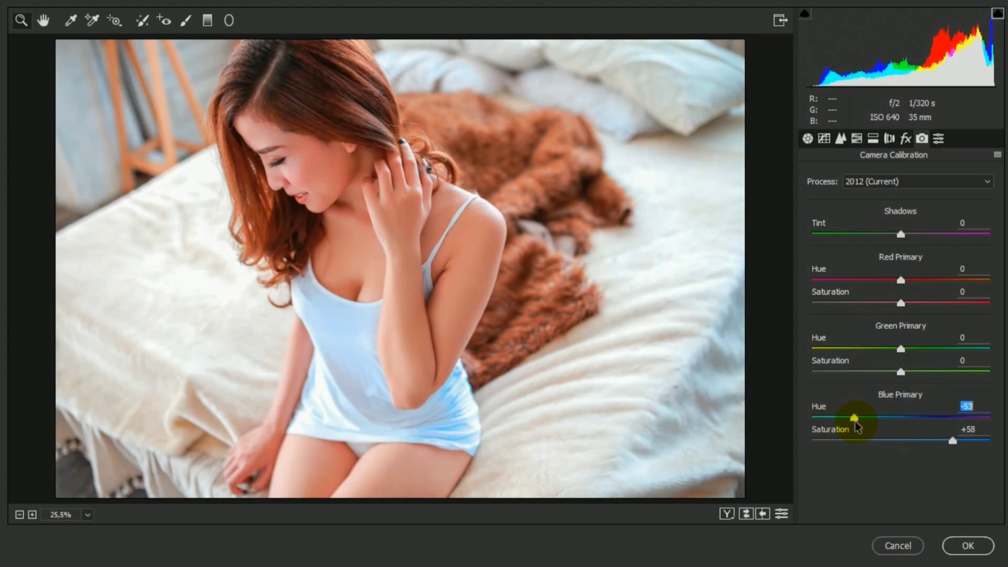
pyautogui.moveTo(900, 348); pyautogui.dragTo(911, 373)
pyautogui.moveTo(892, 303); pyautogui.dragTo(897, 281)
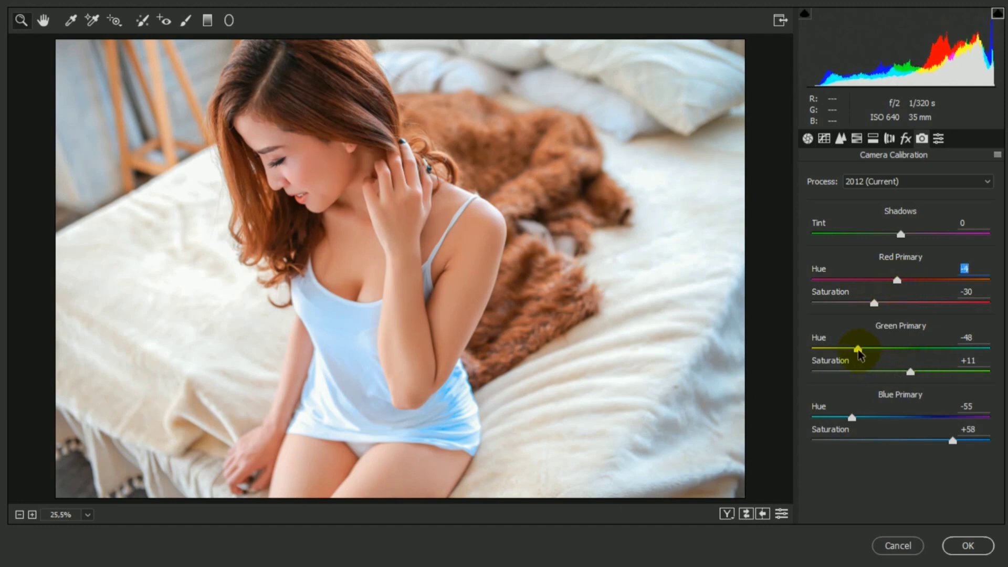
pyautogui.moveTo(866, 355); pyautogui.dragTo(870, 355)
pyautogui.moveTo(875, 303); pyautogui.dragTo(882, 303)
pyautogui.moveTo(850, 418); pyautogui.dragTo(856, 420)
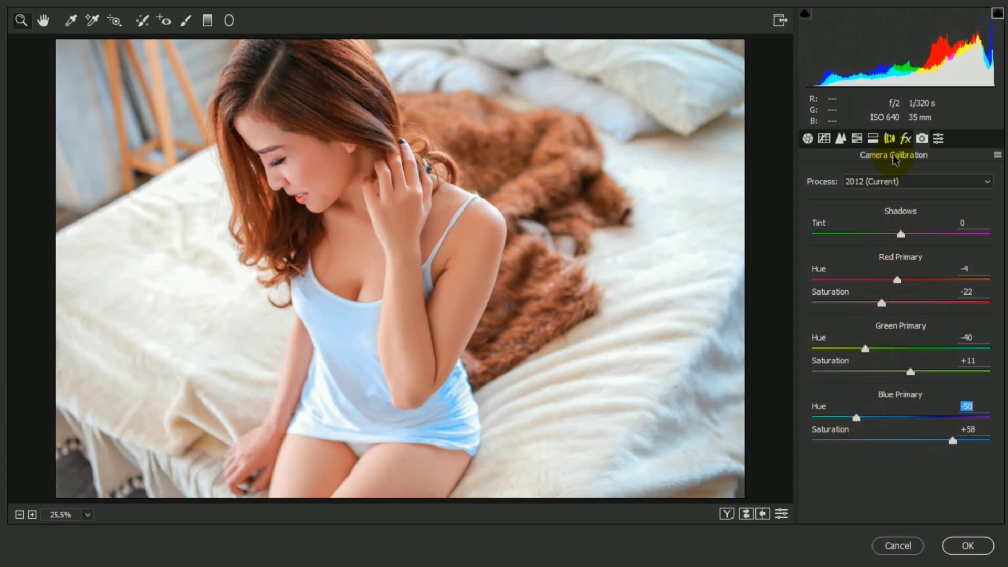
# - Shift the HSL hue of Reds to +45, Oranges to -7 and Yellows to -100
pyautogui.click(856, 138)
pyautogui.click(816, 203)
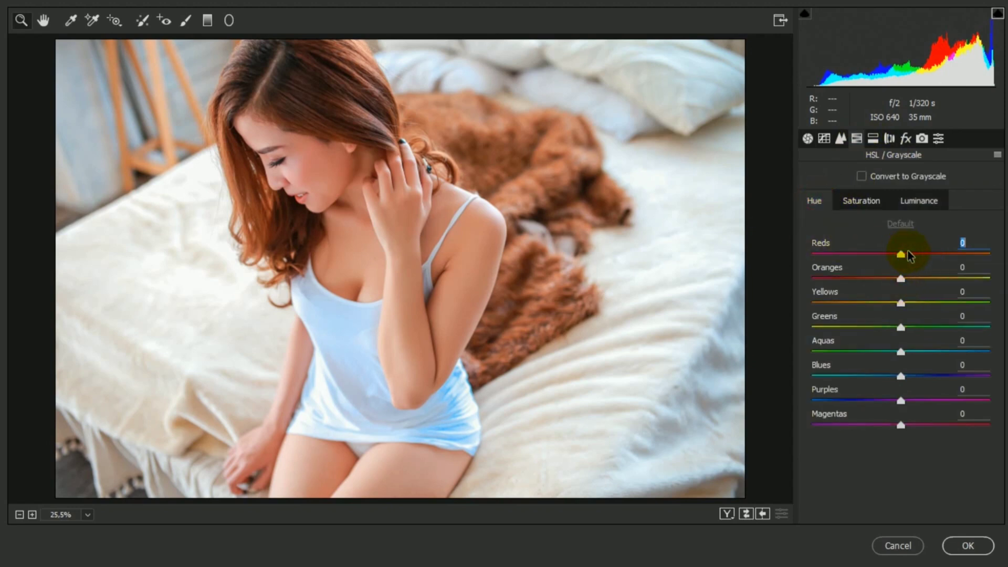
pyautogui.moveTo(914, 256); pyautogui.dragTo(794, 303)
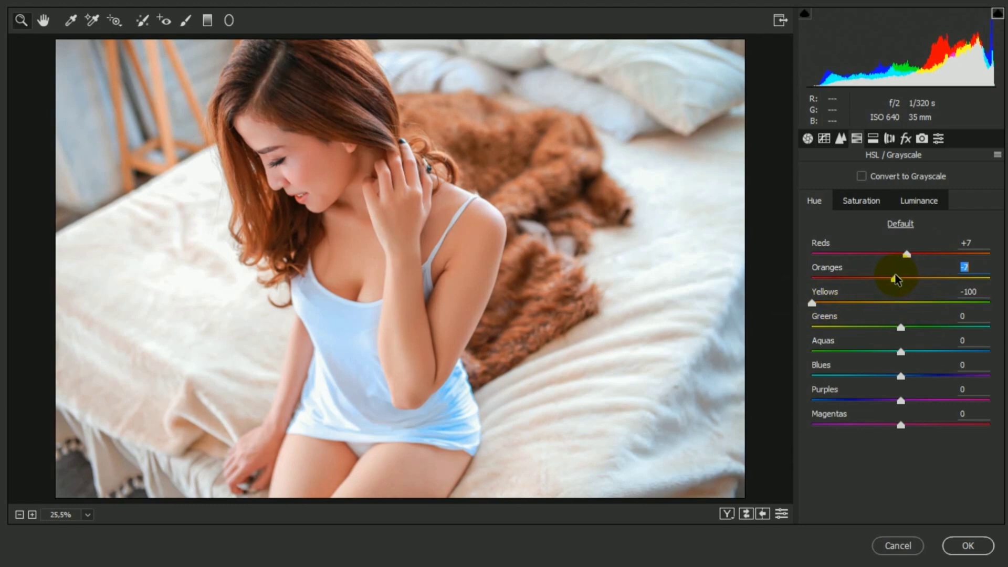
pyautogui.moveTo(932, 258)
pyautogui.mouseDown()
pyautogui.moveTo(962, 257)
pyautogui.moveTo(940, 255)
pyautogui.mouseUp()
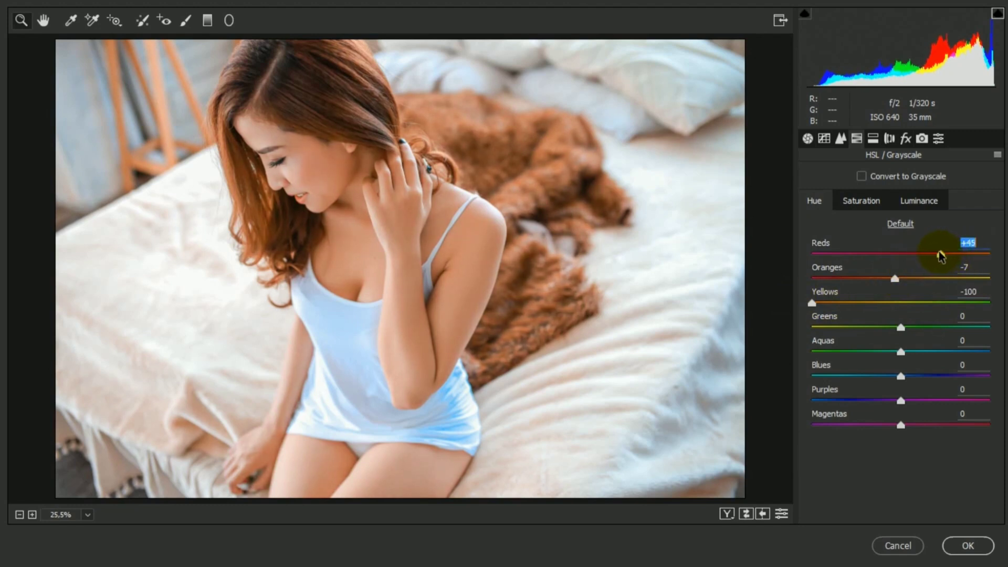
# - Set the HSL saturation of Oranges to +28 and Blues to -18, and the luminance of Oranges to +8
pyautogui.click(860, 201)
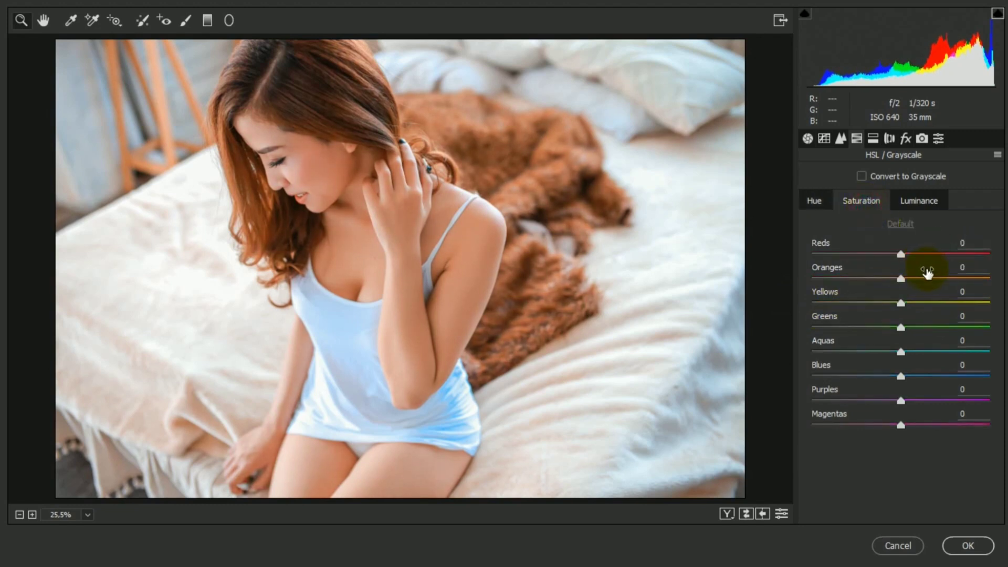
pyautogui.click(924, 279)
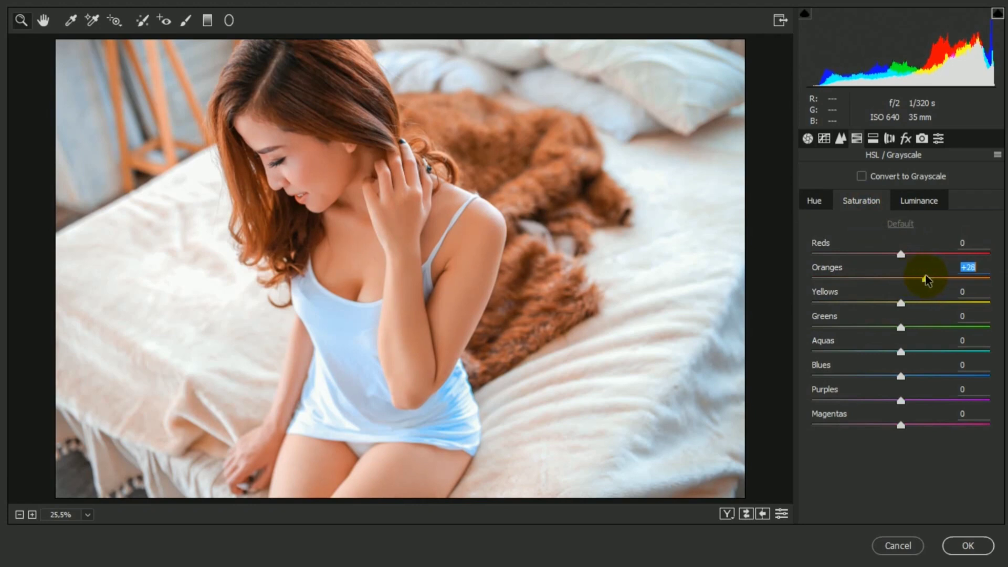
pyautogui.click(914, 204)
pyautogui.click(908, 280)
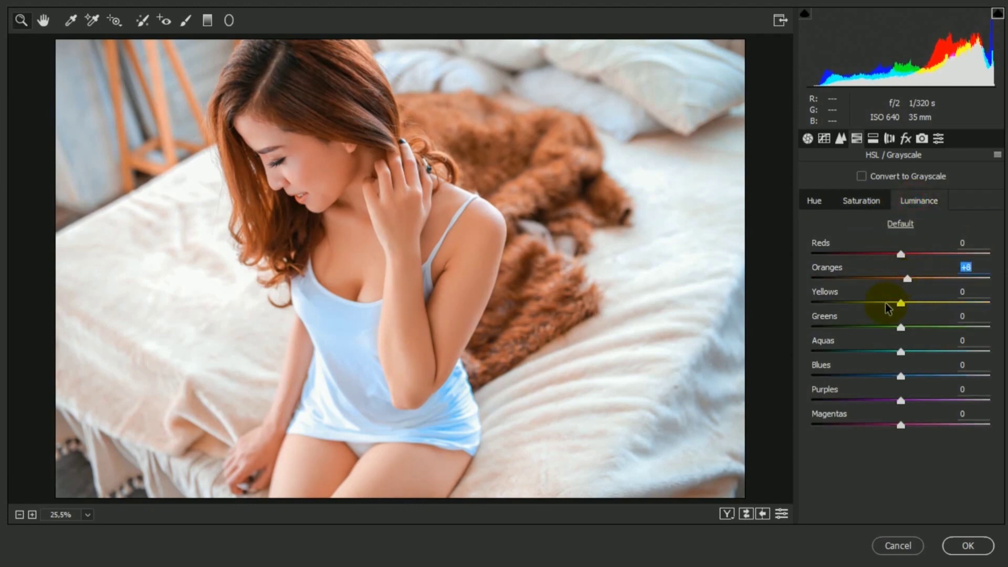
pyautogui.moveTo(896, 376)
pyautogui.mouseDown()
pyautogui.moveTo(920, 376)
pyautogui.moveTo(868, 351)
pyautogui.moveTo(900, 376)
pyautogui.moveTo(885, 377)
pyautogui.mouseUp()
pyautogui.click(863, 204)
# - Apply split toning with highlights hue 153 and saturation 26, shadows hue 24 and saturation 24, and balance -3
pyautogui.click(873, 138)
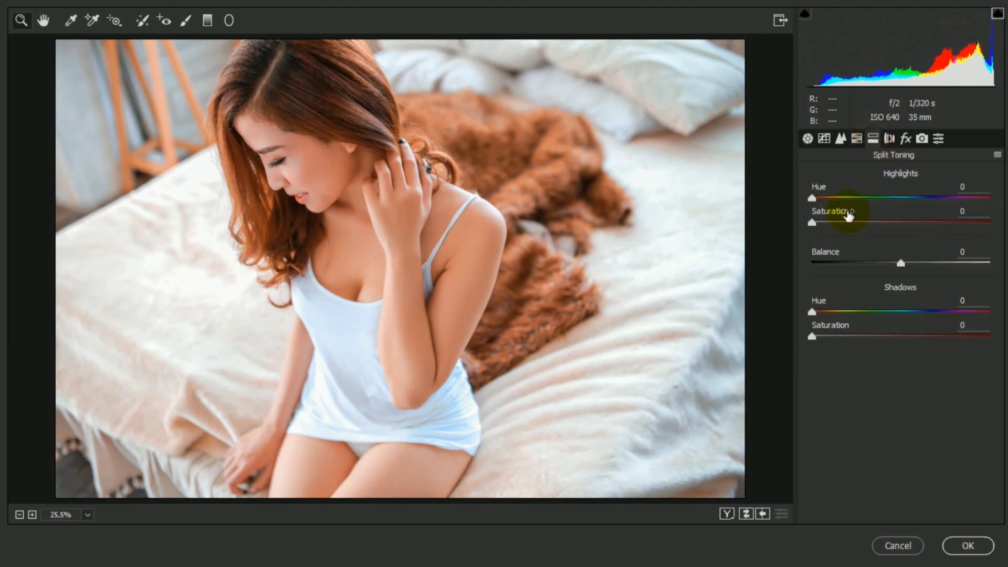
pyautogui.moveTo(836, 199); pyautogui.dragTo(857, 222)
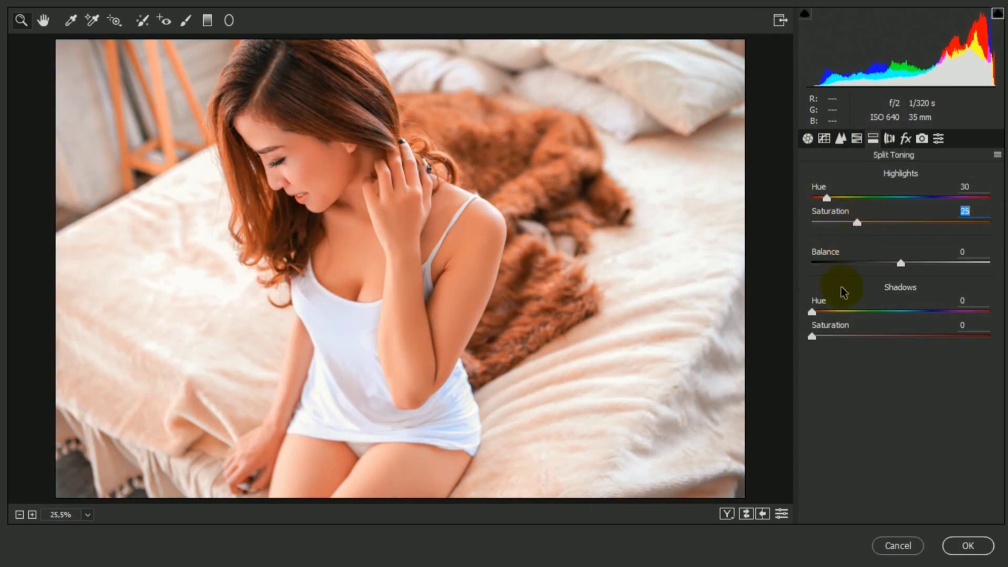
pyautogui.moveTo(812, 312); pyautogui.dragTo(838, 315)
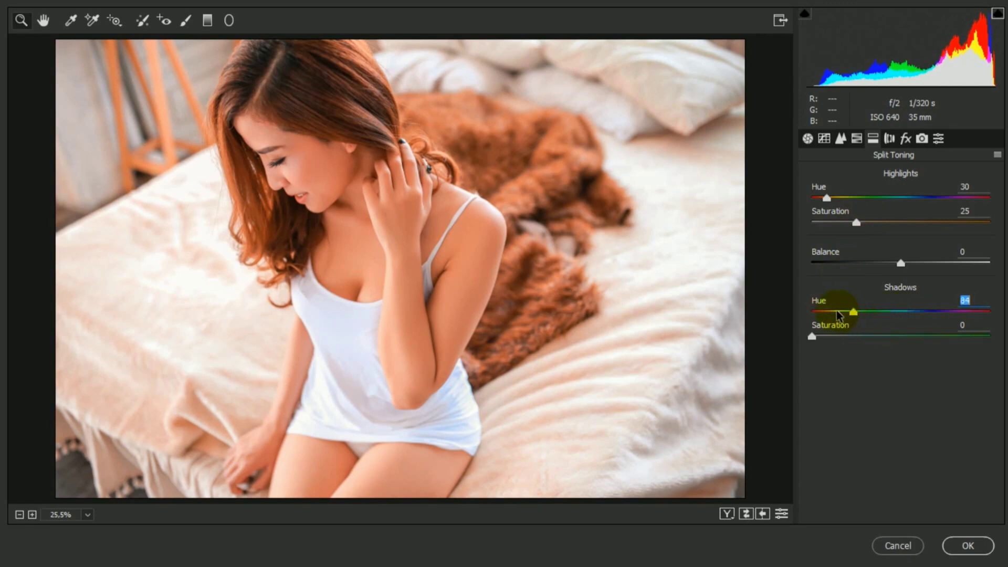
pyautogui.moveTo(826, 198); pyautogui.dragTo(861, 225)
pyautogui.click(833, 313)
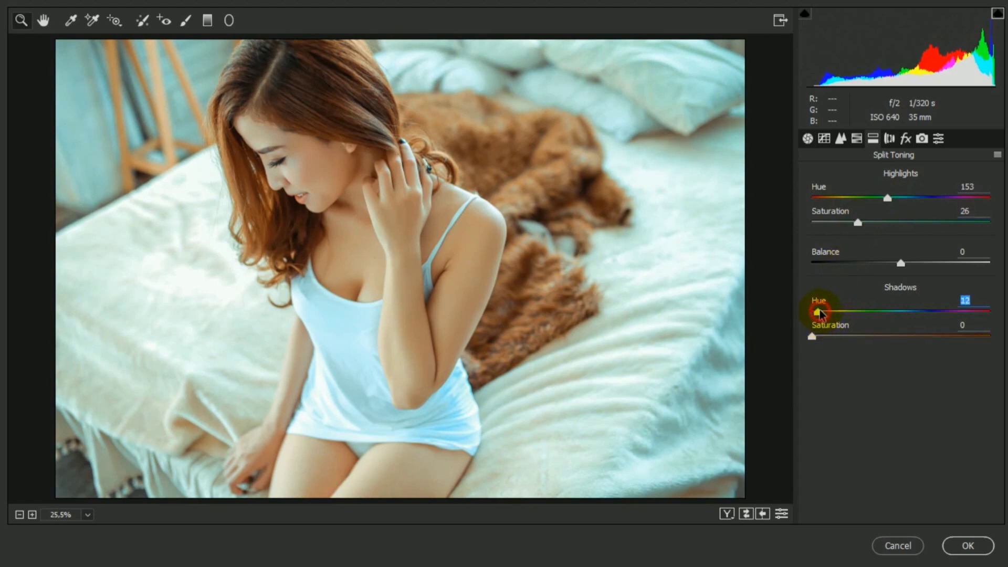
pyautogui.moveTo(823, 340); pyautogui.dragTo(846, 341)
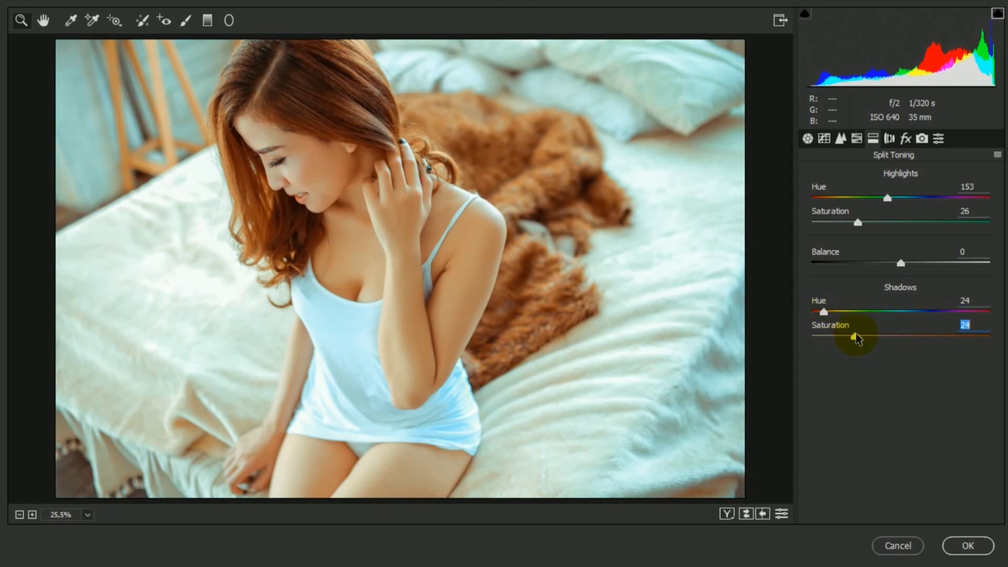
pyautogui.moveTo(900, 263)
pyautogui.mouseDown()
pyautogui.moveTo(915, 263)
pyautogui.moveTo(899, 268)
pyautogui.mouseUp()
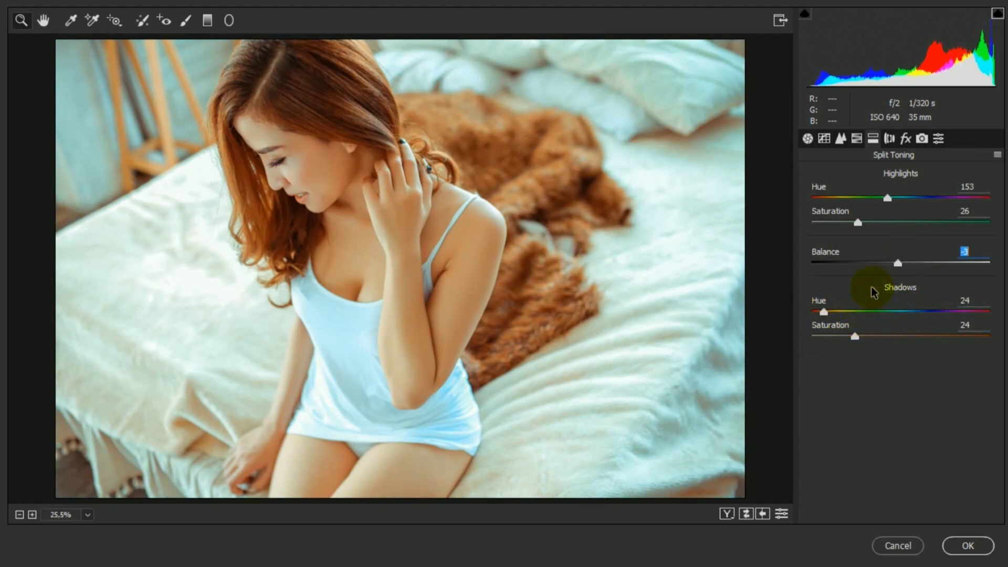
# - Shape the RGB point curve into a faded S-curve with a raised black point, lowered white point, and points at 126/127 and 201/186
pyautogui.click(840, 140)
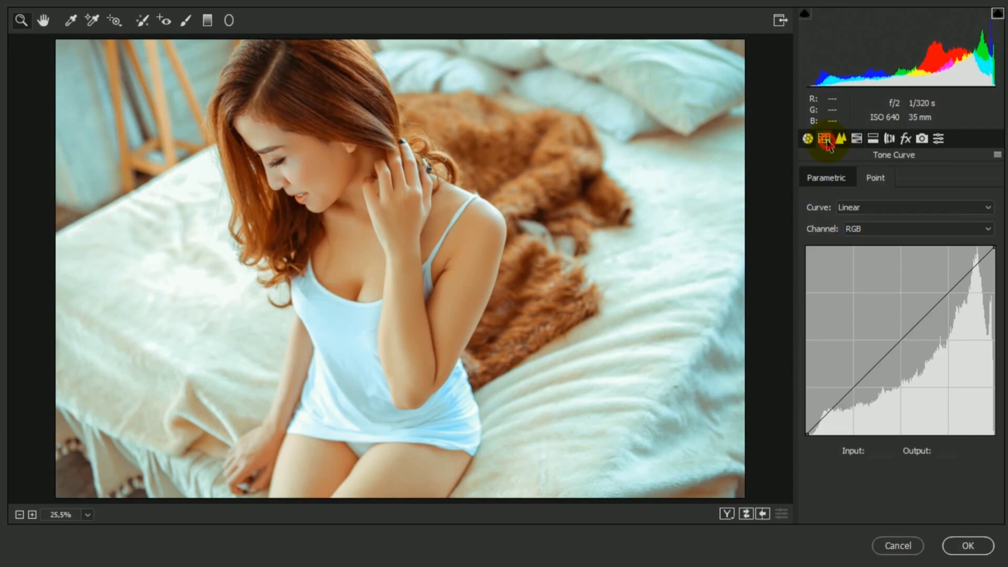
pyautogui.click(948, 293)
pyautogui.moveTo(949, 292); pyautogui.dragTo(950, 303)
pyautogui.moveTo(902, 349); pyautogui.dragTo(899, 341)
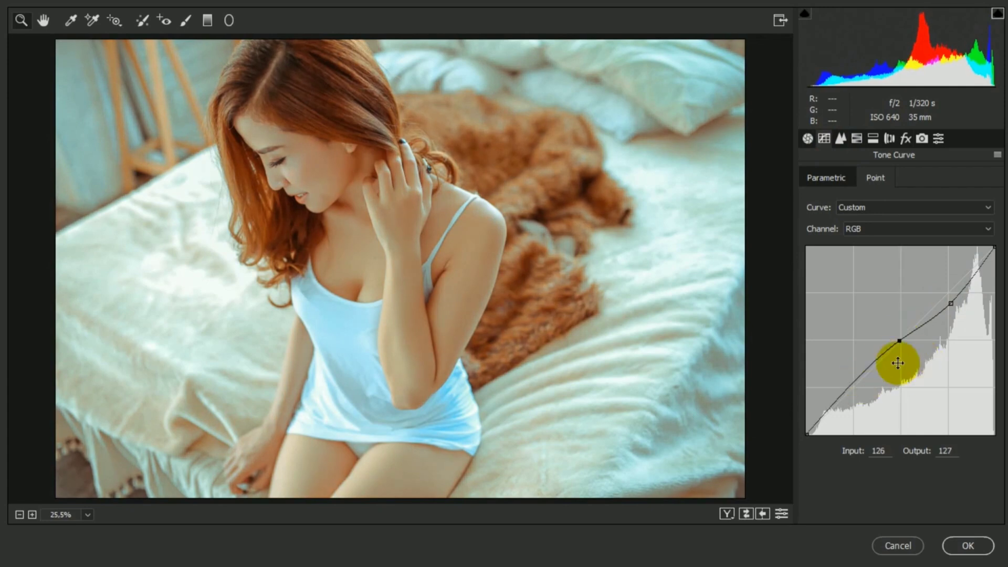
pyautogui.moveTo(850, 389); pyautogui.dragTo(854, 392)
pyautogui.moveTo(808, 433)
pyautogui.mouseDown()
pyautogui.moveTo(808, 405)
pyautogui.moveTo(806, 421)
pyautogui.mouseUp()
pyautogui.moveTo(994, 247); pyautogui.dragTo(1000, 269)
pyautogui.moveTo(951, 304); pyautogui.dragTo(954, 297)
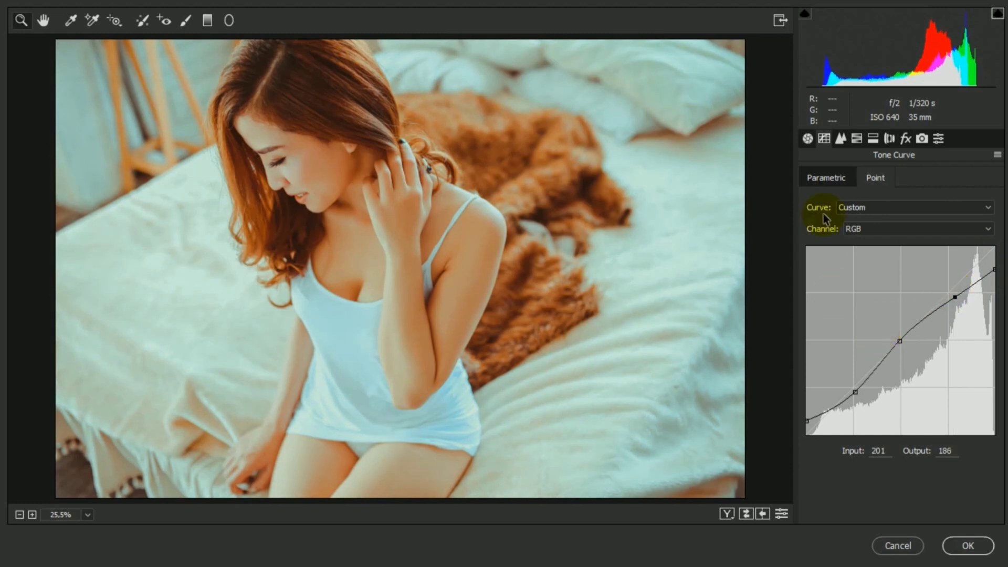
# - Refine HSL with Oranges saturation +10; hue Reds +41, Oranges -13, Yellows -63; luminance Oranges -9, Aquas -24, Blues +20
pyautogui.click(841, 138)
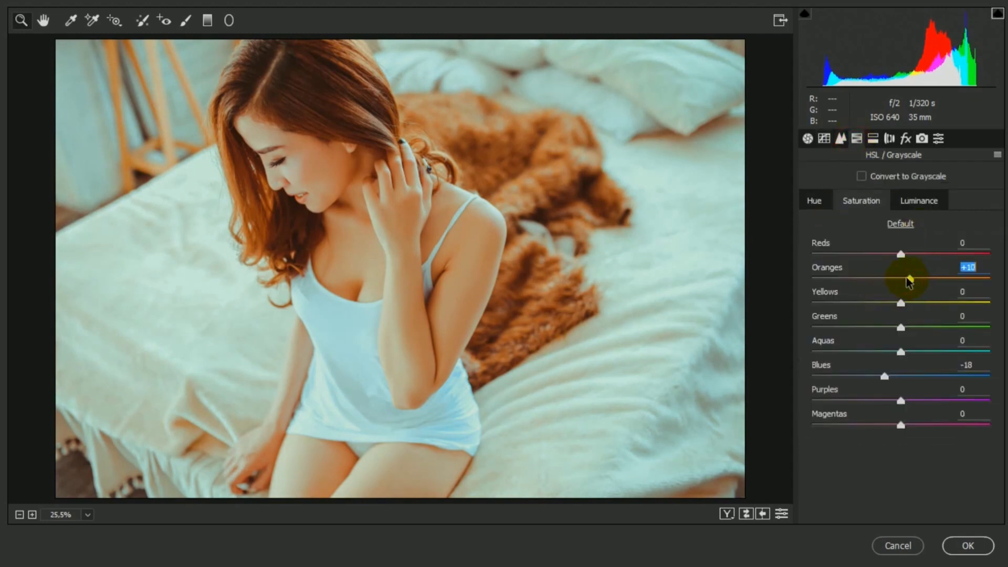
pyautogui.click(818, 202)
pyautogui.click(813, 304)
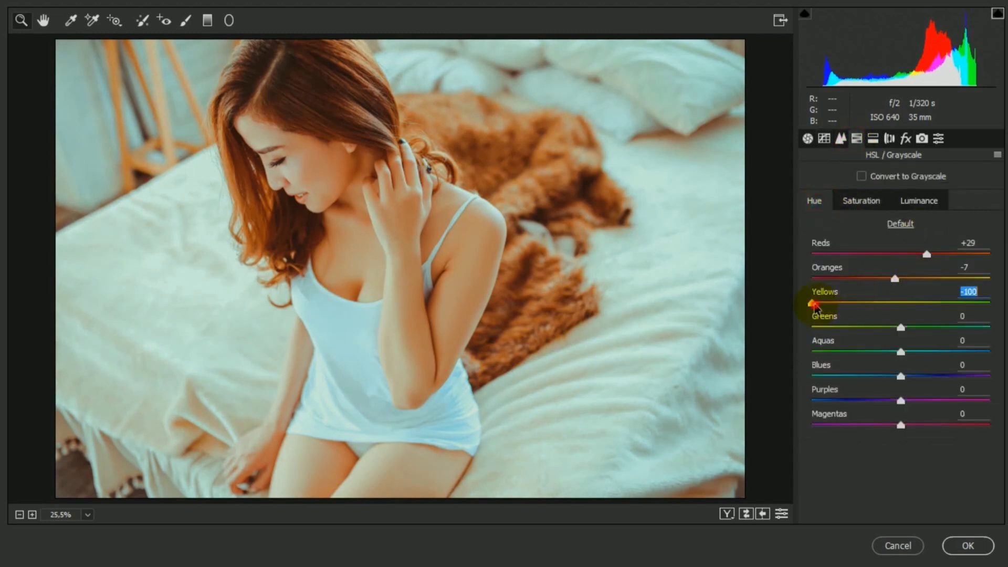
pyautogui.moveTo(894, 278); pyautogui.dragTo(913, 256)
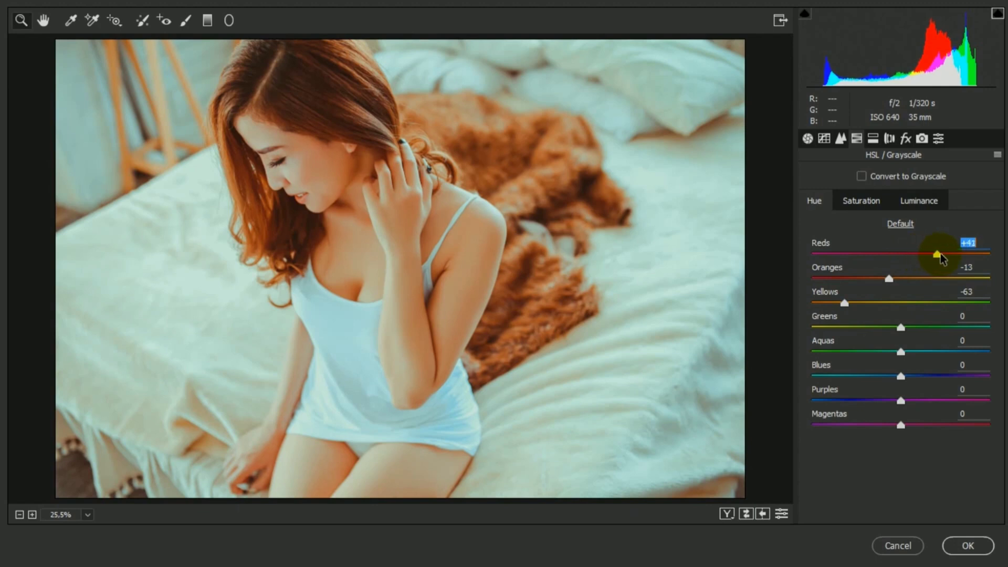
pyautogui.click(919, 201)
pyautogui.moveTo(869, 273); pyautogui.dragTo(892, 280)
# - Set the basic adjustments Blacks to -20, Vibrance to +50 and Saturation to -15
pyautogui.click(807, 138)
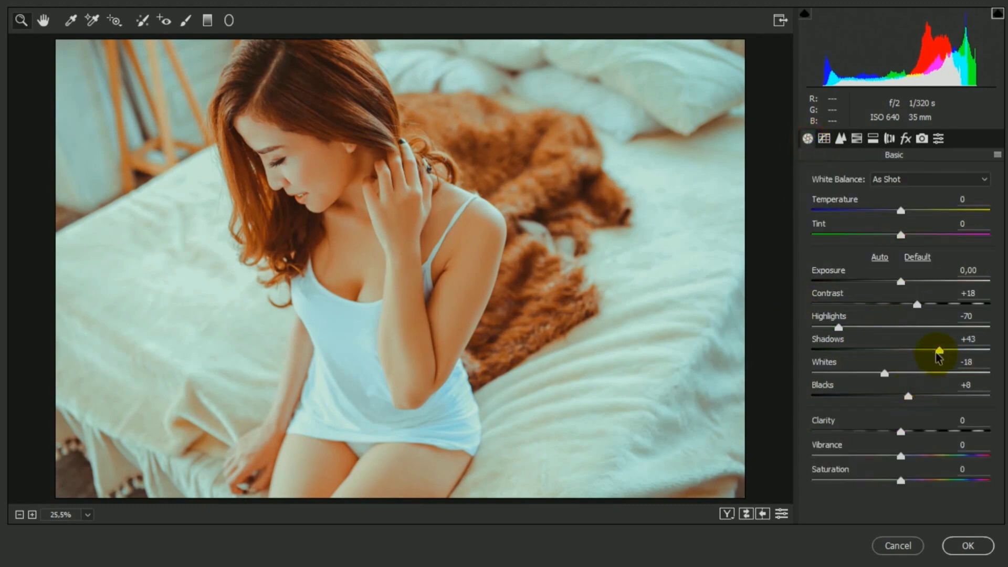
pyautogui.moveTo(897, 400); pyautogui.dragTo(887, 398)
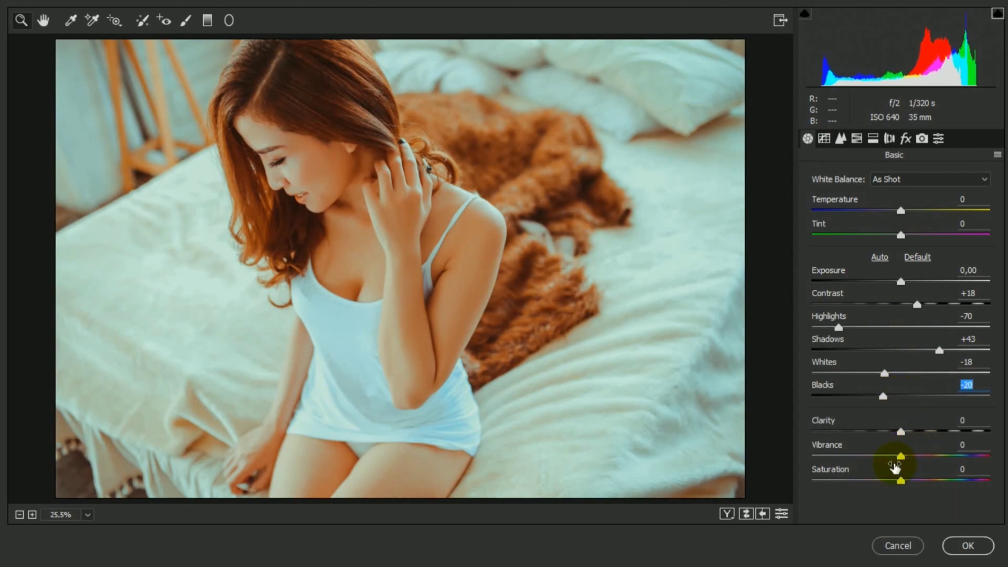
pyautogui.moveTo(887, 481); pyautogui.dragTo(884, 484)
pyautogui.moveTo(930, 458); pyautogui.dragTo(945, 457)
pyautogui.click(884, 481)
pyautogui.moveTo(885, 485); pyautogui.dragTo(888, 487)
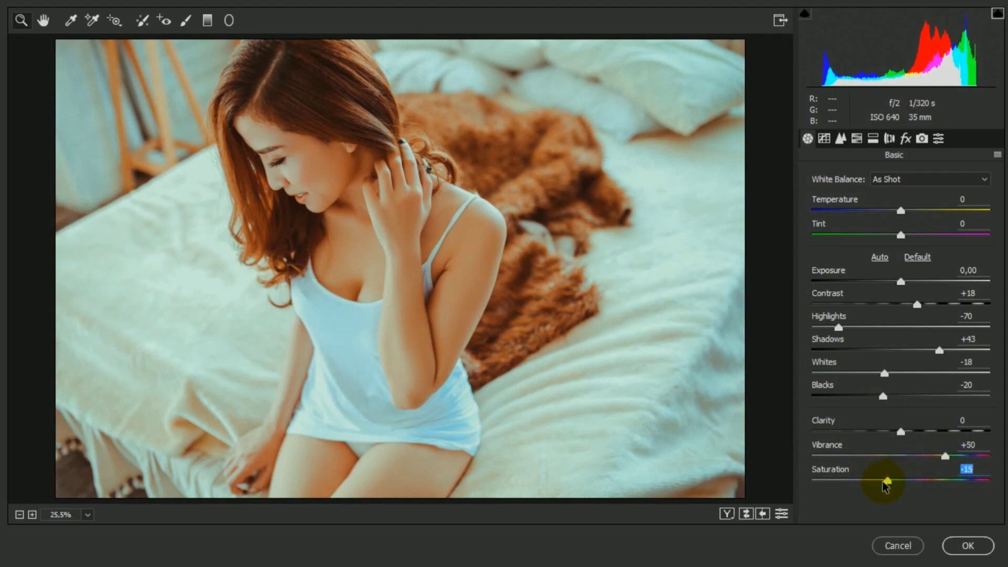
# - Set the white balance to Temperature +4 and Tint +14, and raise the Whites slightly
pyautogui.click(923, 140)
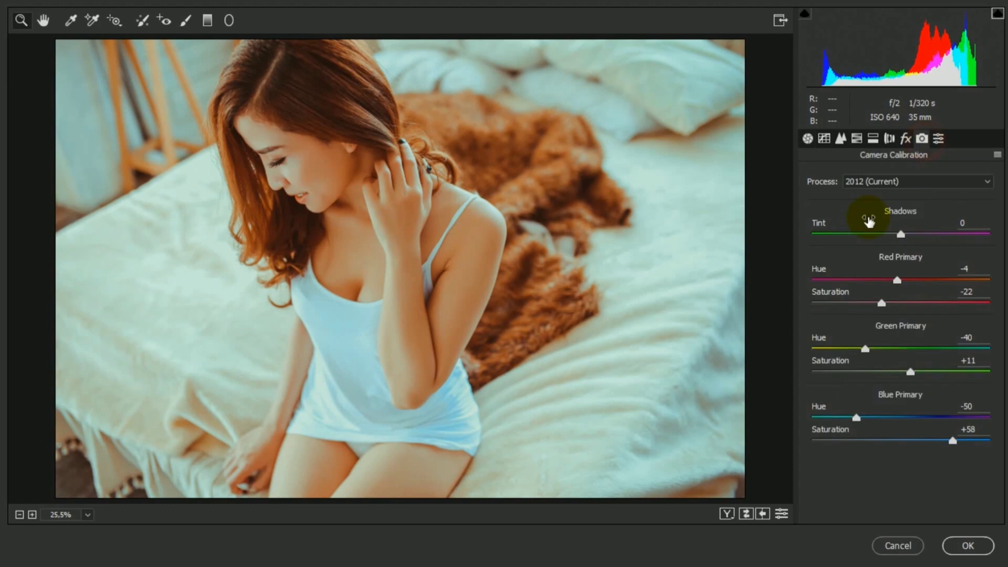
pyautogui.click(808, 138)
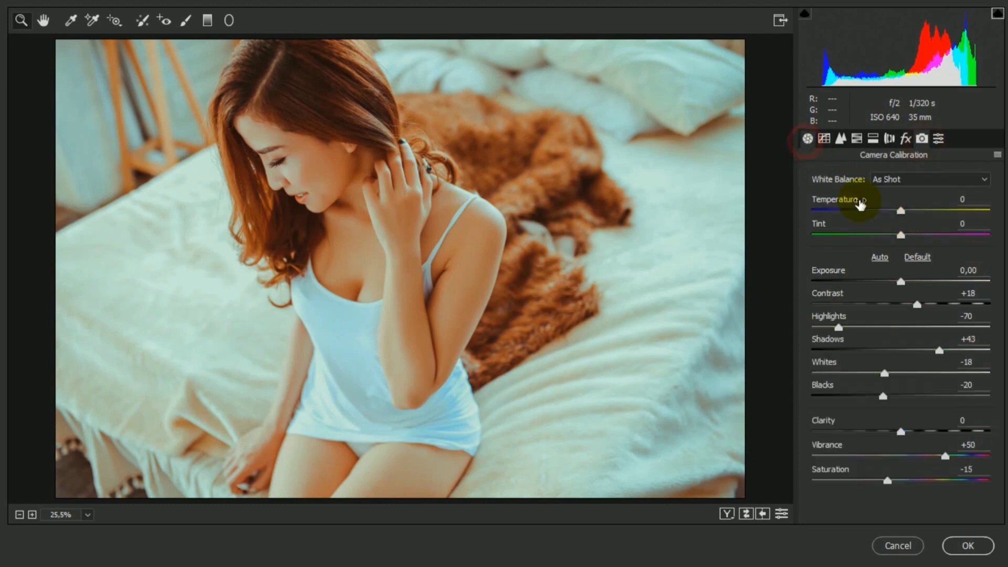
pyautogui.moveTo(896, 212); pyautogui.dragTo(913, 236)
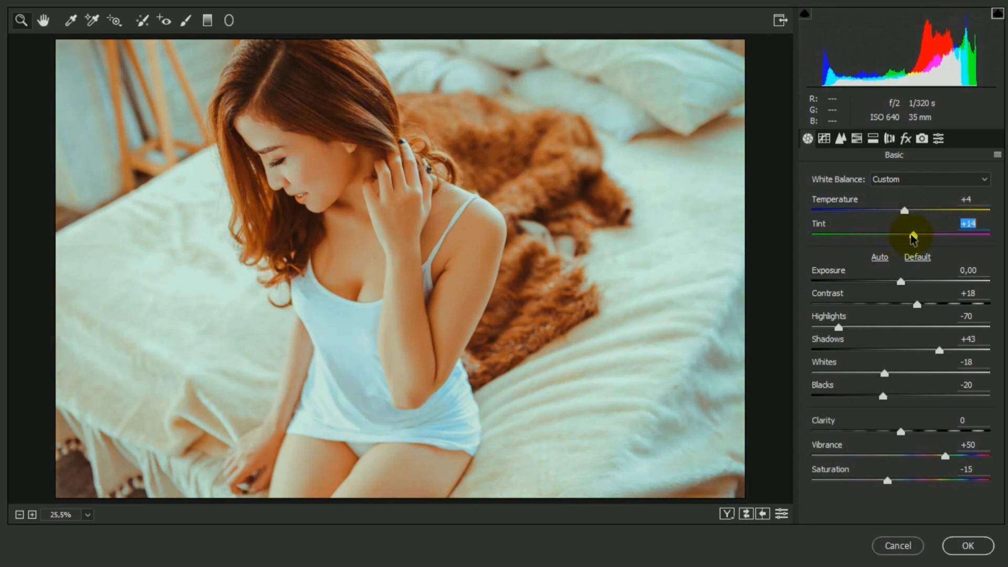
pyautogui.moveTo(891, 373)
pyautogui.mouseDown()
pyautogui.moveTo(909, 377)
pyautogui.moveTo(899, 371)
pyautogui.mouseUp()
# - Fine-tune the split toning with highlights hue 152 and saturation 27, and raise the shadows saturation slightly
pyautogui.click(889, 138)
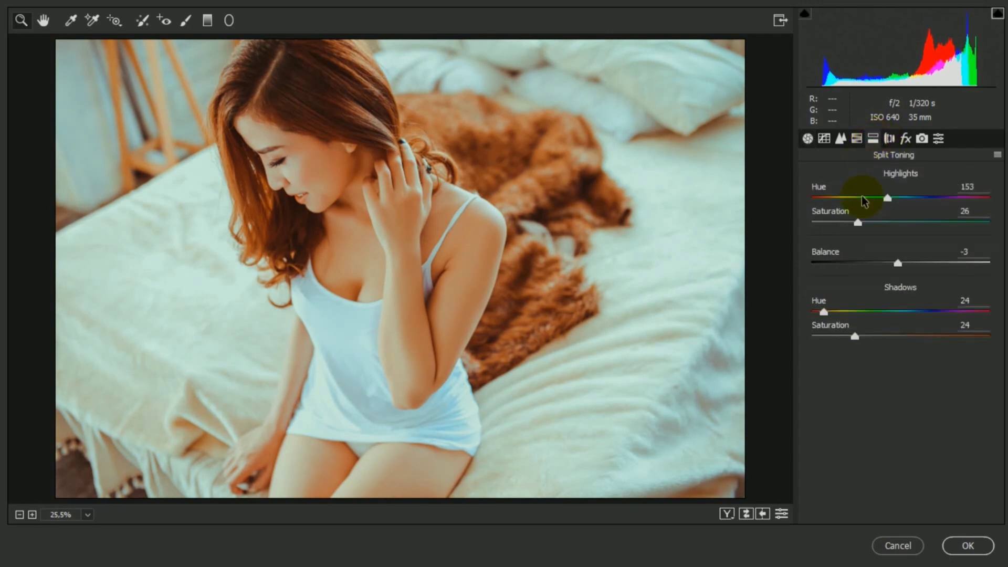
pyautogui.moveTo(899, 202)
pyautogui.mouseDown()
pyautogui.moveTo(854, 220)
pyautogui.moveTo(887, 201)
pyautogui.mouseUp()
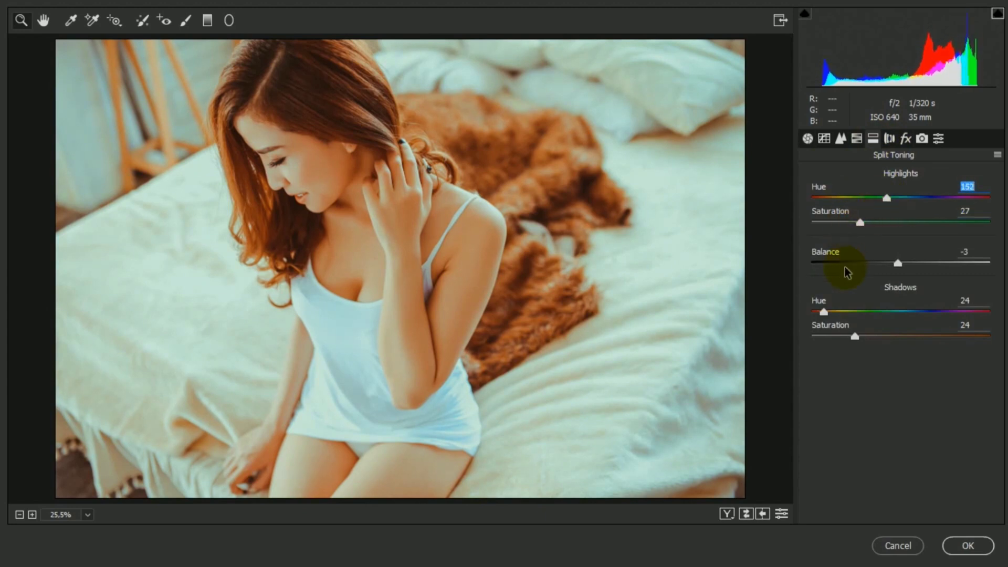
pyautogui.moveTo(822, 312); pyautogui.dragTo(865, 341)
# - Raise the HSL luminance of Oranges to +2
pyautogui.click(856, 138)
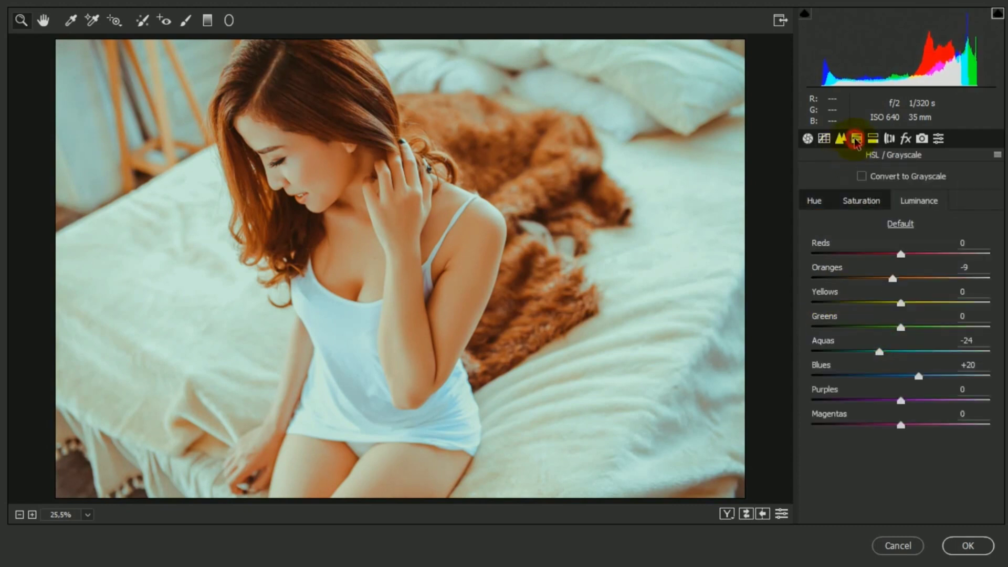
pyautogui.moveTo(894, 281); pyautogui.dragTo(903, 283)
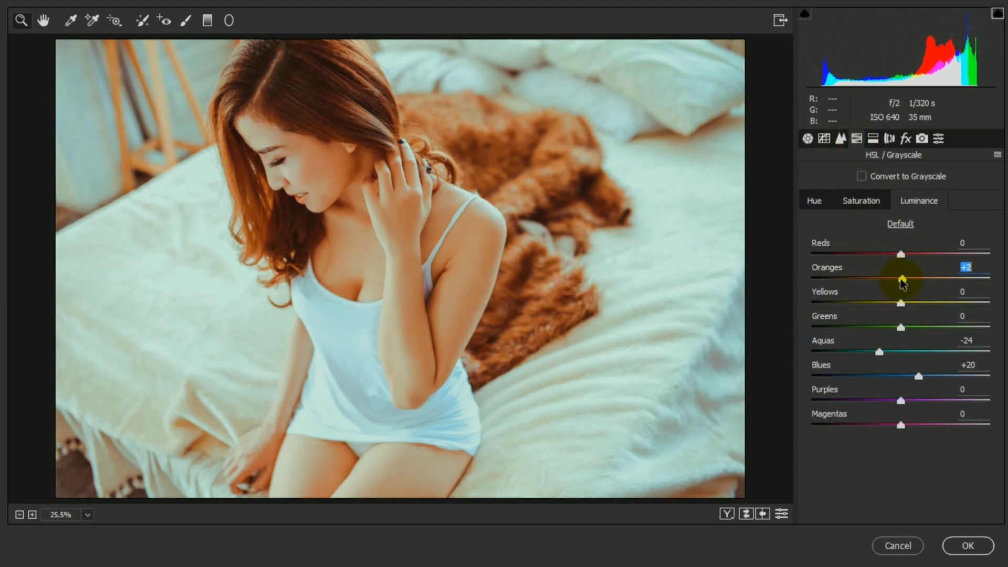
# - Compare the graded photo with the original using the before/after preview
pyautogui.click(806, 139)
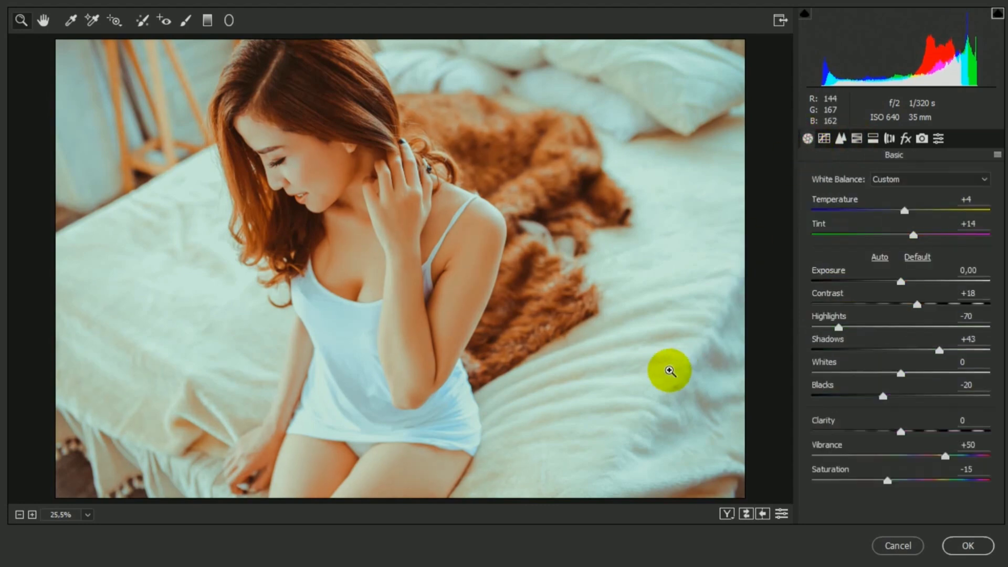
pyautogui.click(746, 514)
pyautogui.click(745, 513)
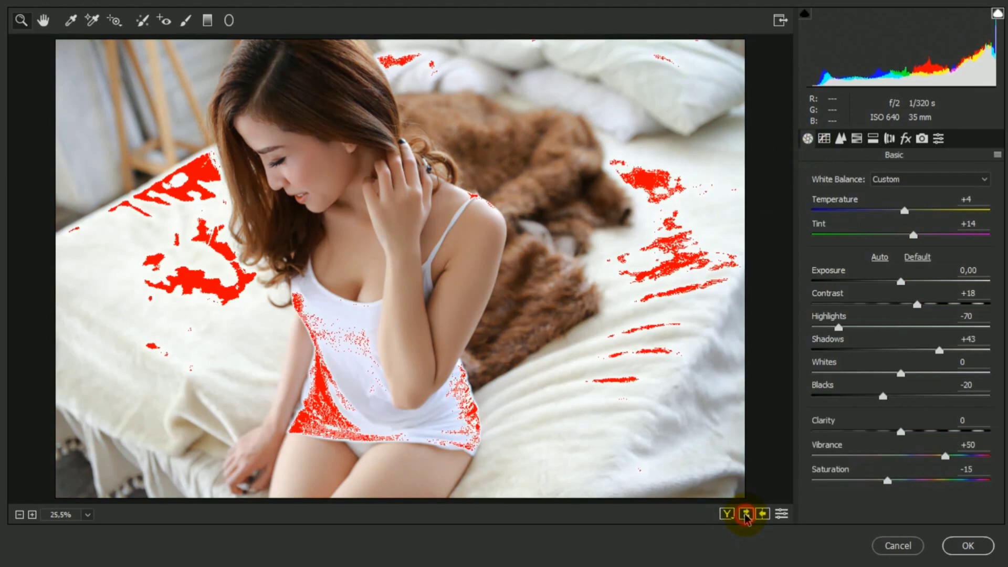
pyautogui.click(746, 513)
pyautogui.click(745, 513)
pyautogui.click(745, 513)
pyautogui.click(745, 513)
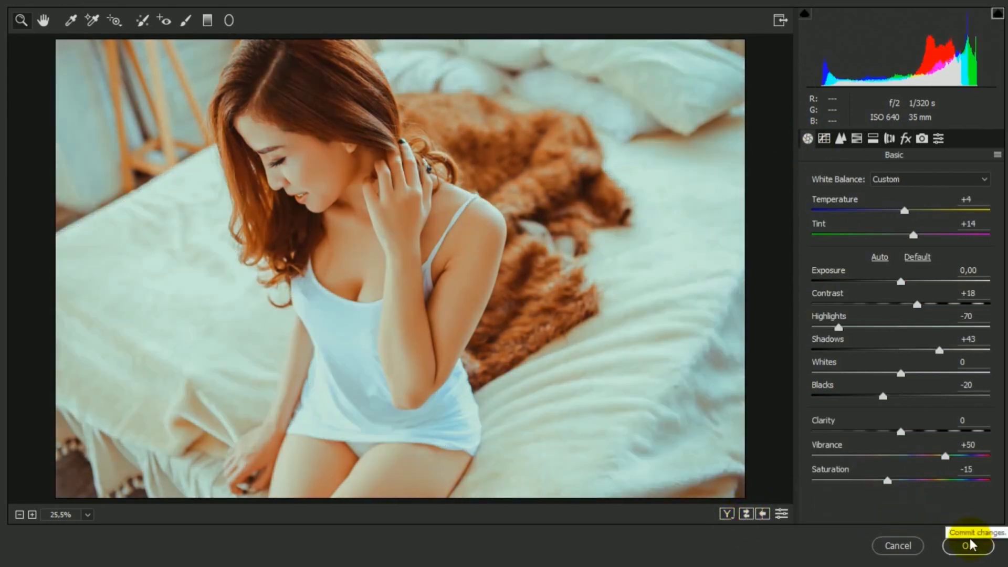
# - Add a Highlight Priority post-crop vignette with Amount -48, Midpoint 40, Roundness -15, Feather 74 and Highlights 30, keeping Dehaze at 0
pyautogui.click(909, 139)
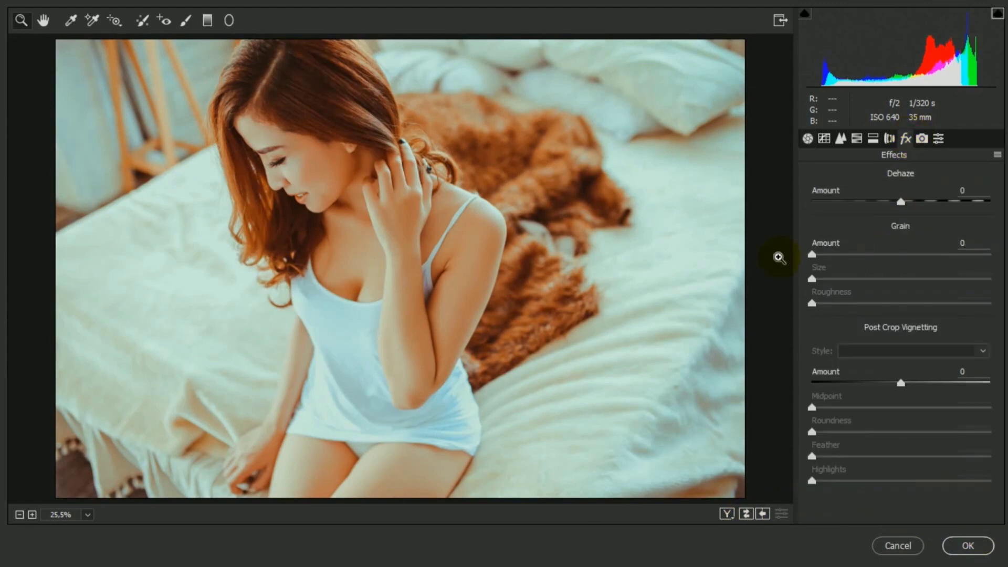
pyautogui.moveTo(900, 384); pyautogui.dragTo(877, 460)
pyautogui.moveTo(941, 459); pyautogui.dragTo(953, 456)
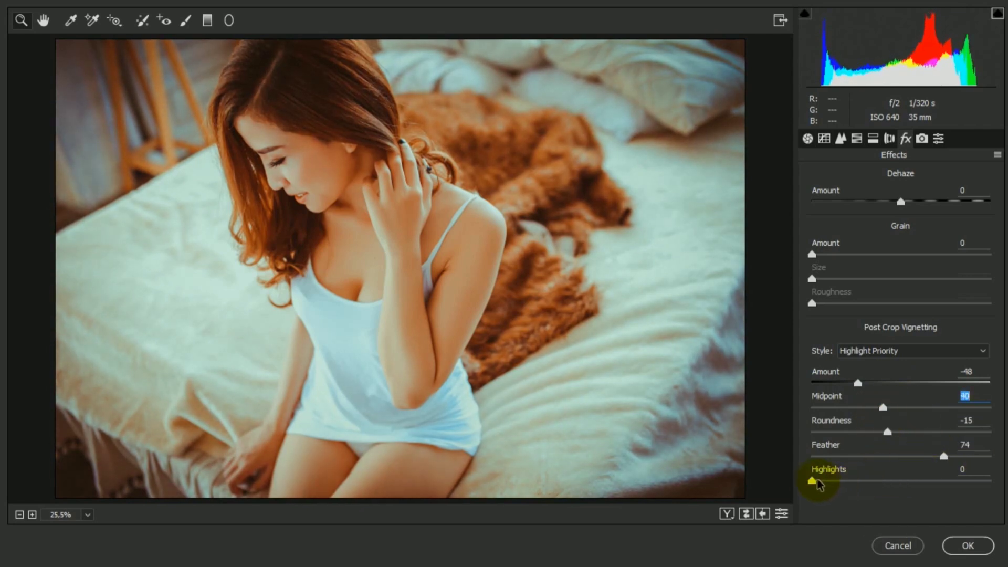
pyautogui.moveTo(821, 487); pyautogui.dragTo(854, 486)
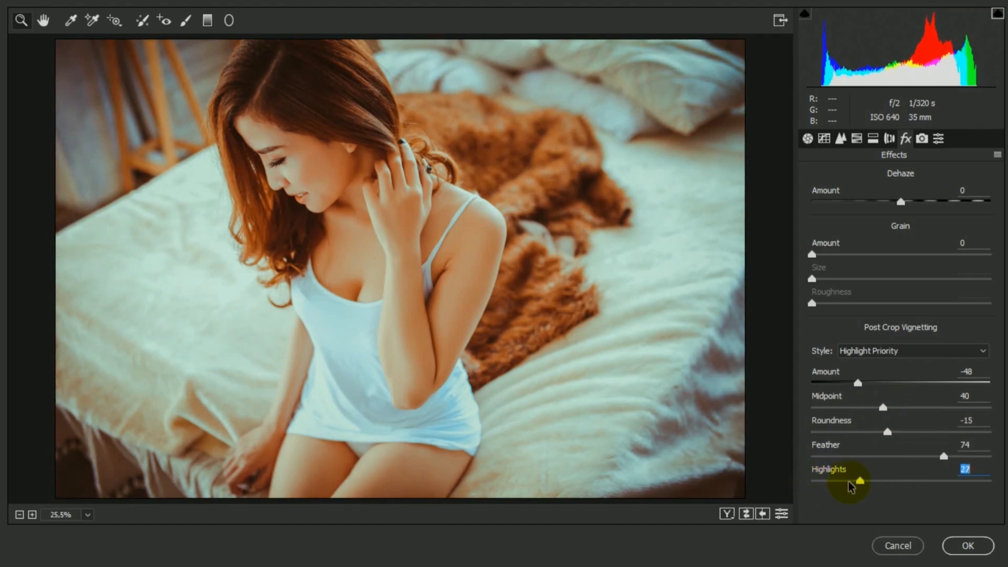
pyautogui.moveTo(896, 204); pyautogui.dragTo(902, 203)
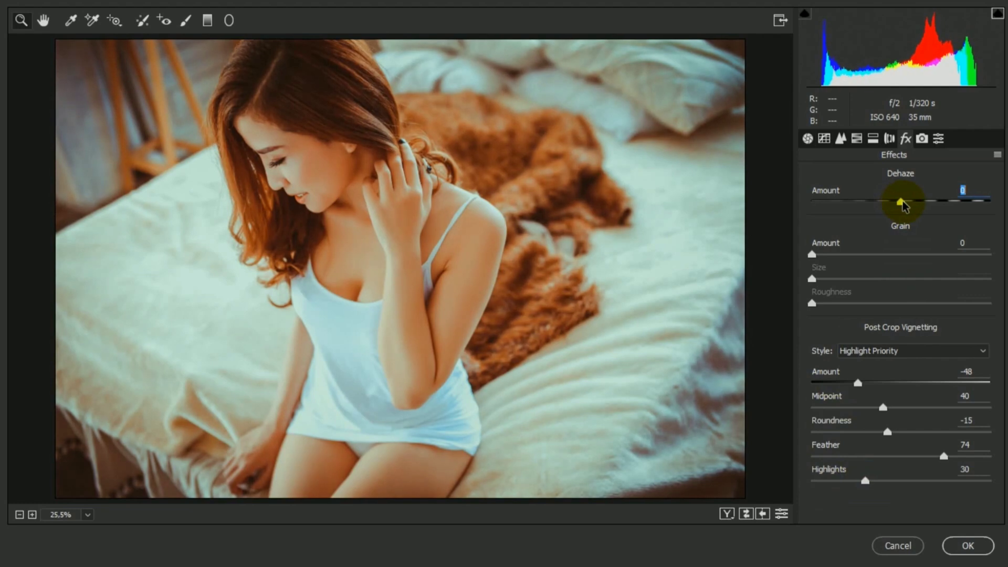
# - Compare the vignetted grade with the original and apply the Camera Raw adjustments to the layer
pyautogui.click(742, 513)
pyautogui.click(743, 512)
pyautogui.click(742, 513)
pyautogui.click(742, 513)
pyautogui.click(745, 514)
pyautogui.click(744, 514)
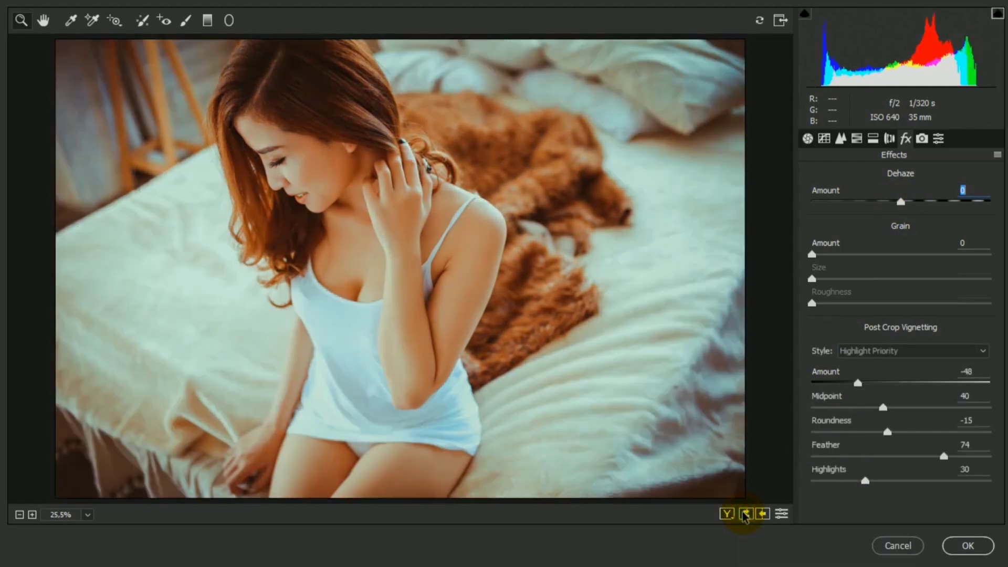
pyautogui.click(966, 546)
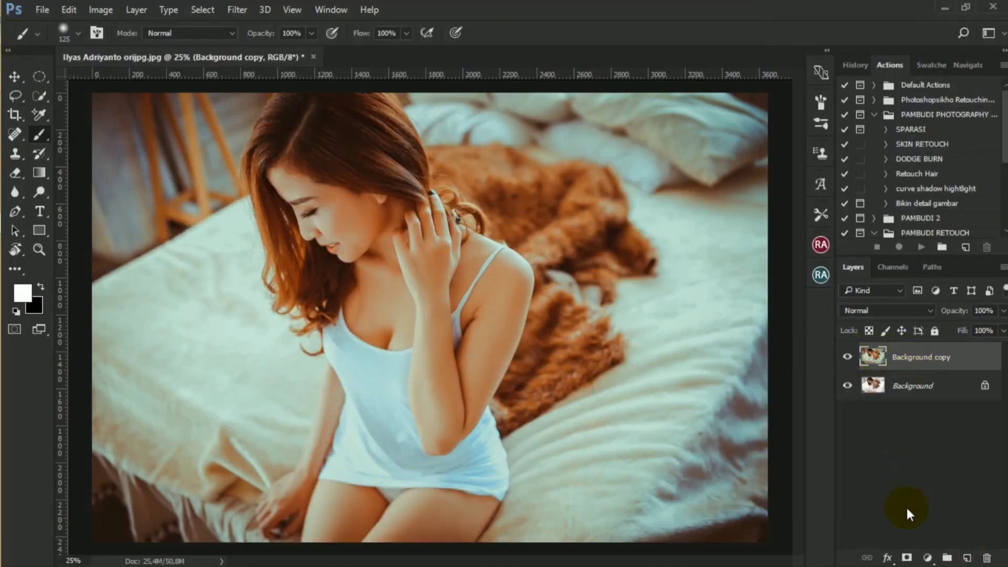
# - Add a Curves adjustment layer with a faded RGB curve: anchor shadows and highlights, lower the white point, and raise the black point slightly
pyautogui.click(927, 557)
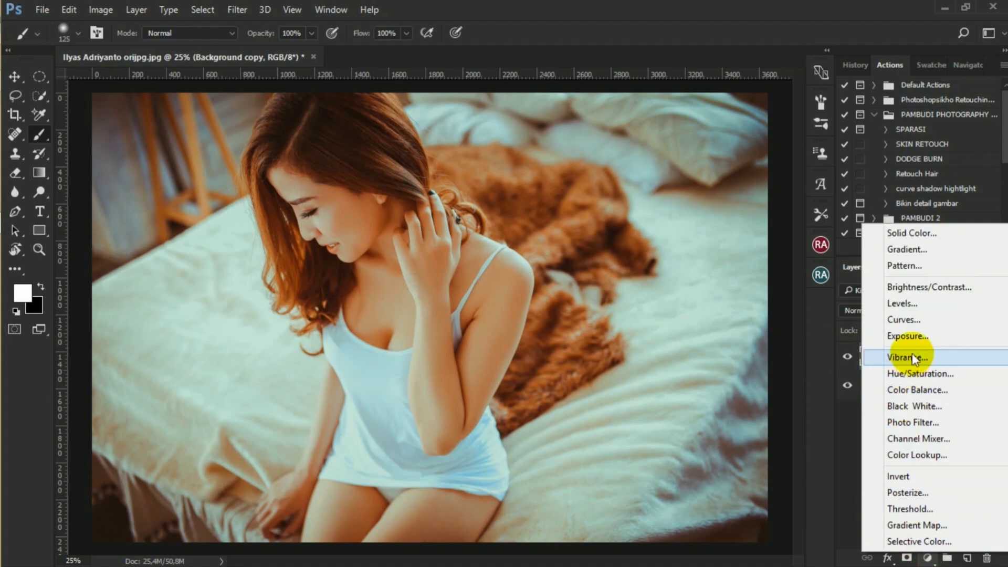
pyautogui.click(913, 320)
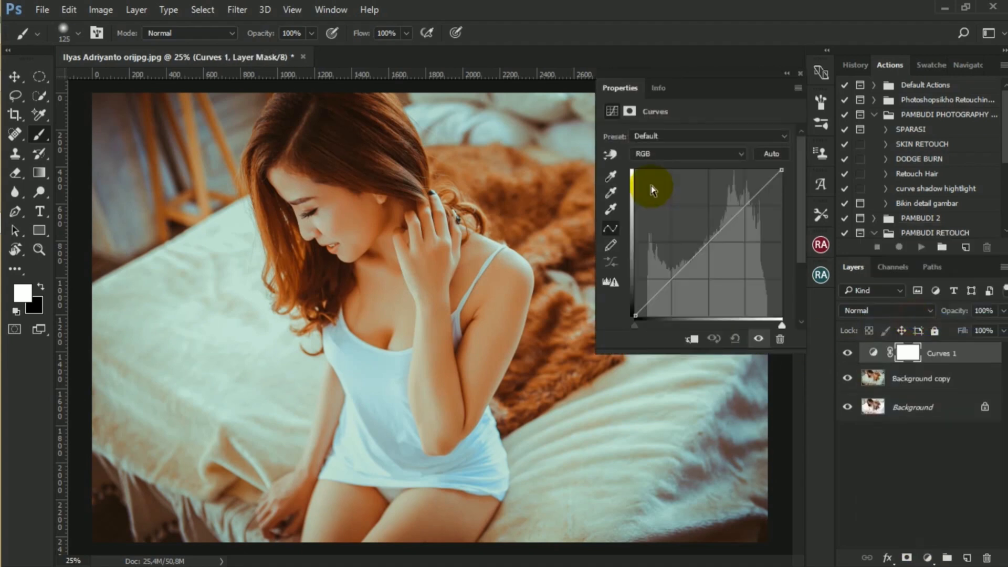
pyautogui.click(743, 206)
pyautogui.click(666, 282)
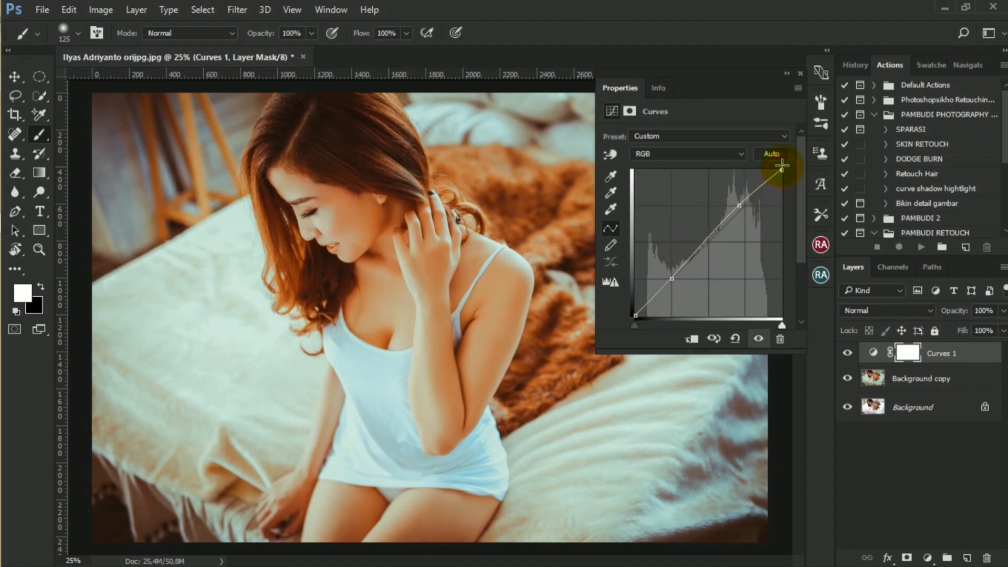
pyautogui.moveTo(789, 185); pyautogui.dragTo(792, 179)
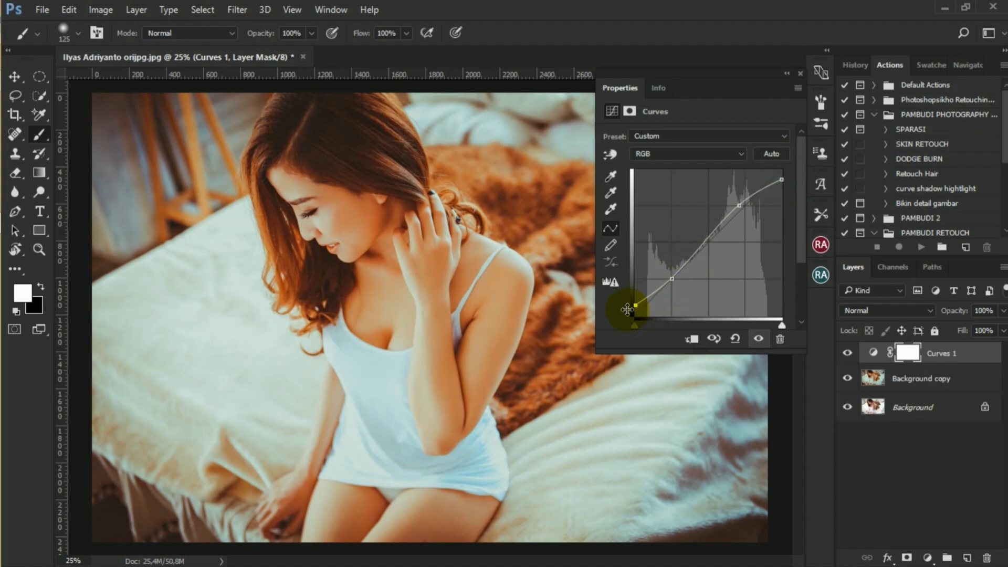
pyautogui.click(740, 204)
pyautogui.moveTo(740, 205); pyautogui.dragTo(745, 205)
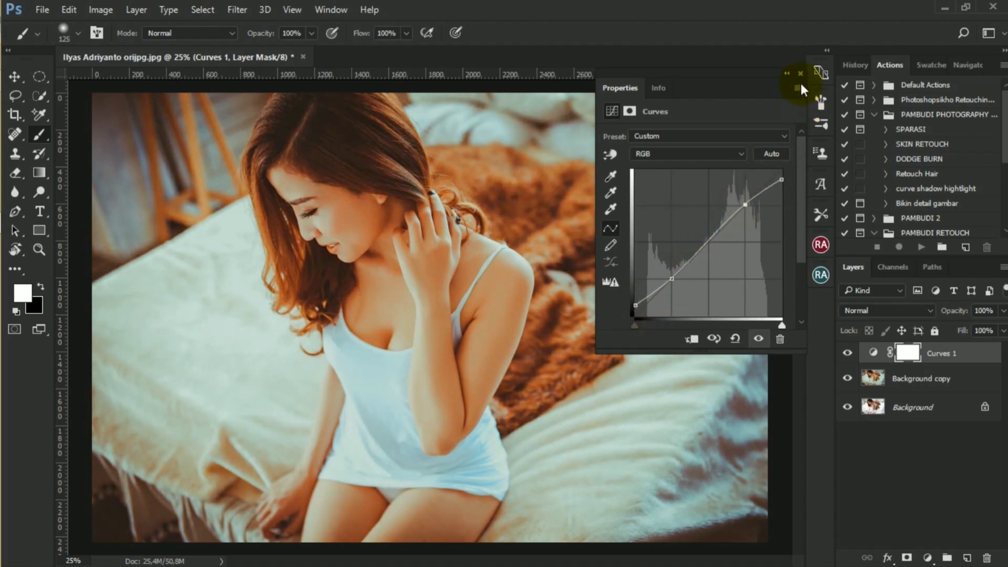
# - Close the curve settings and toggle the Curves layer's visibility to compare the photo with and without the fade
pyautogui.click(800, 75)
pyautogui.click(847, 353)
pyautogui.click(846, 353)
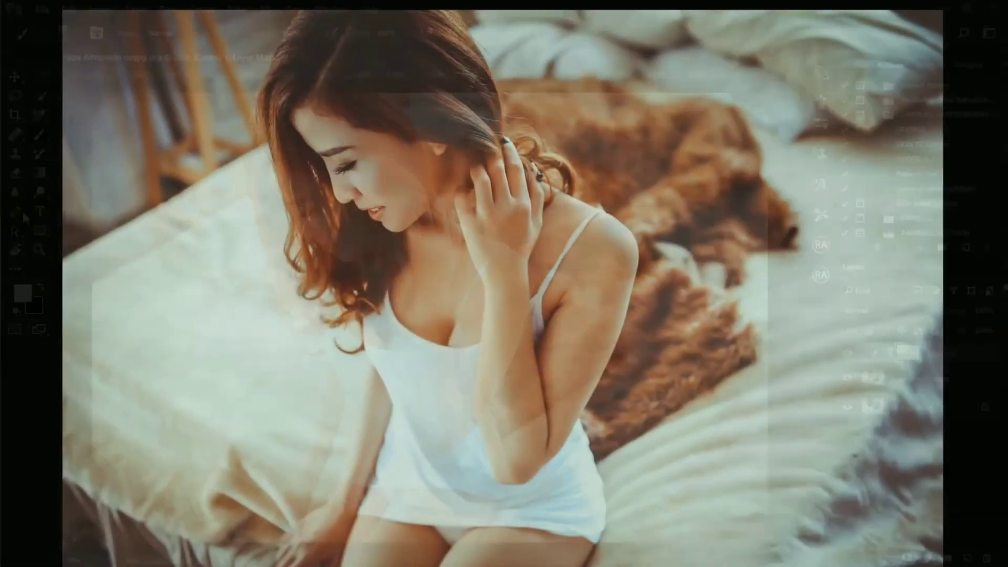